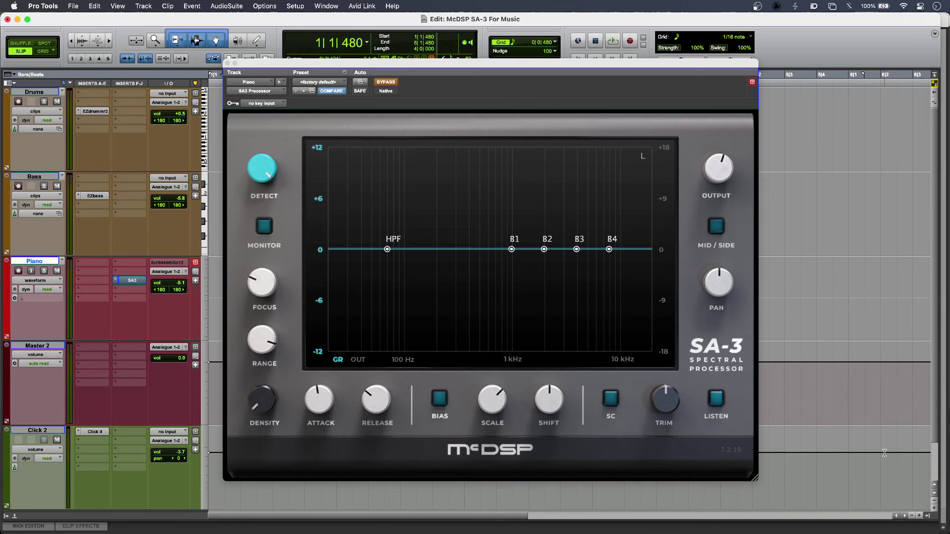
- Close the SA-3 plug-in window on the Piano track with Cmd+W
{"action": "key", "text": "super+w"}
- Play the piano and A/B the SA-3 insert on and off, ending with it active
{"action": "key", "text": "space"}
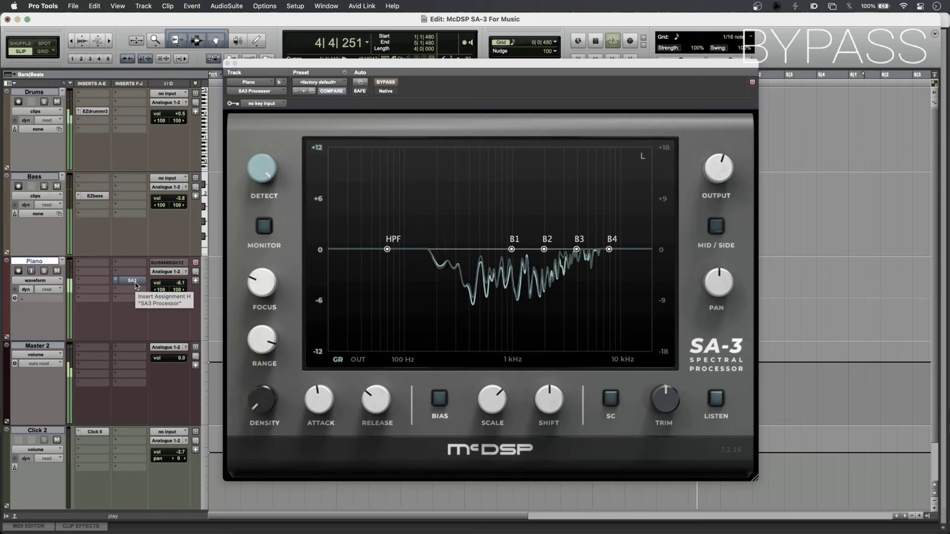
{"action": "left_click", "coordinate": [135, 285], "text": "super"}
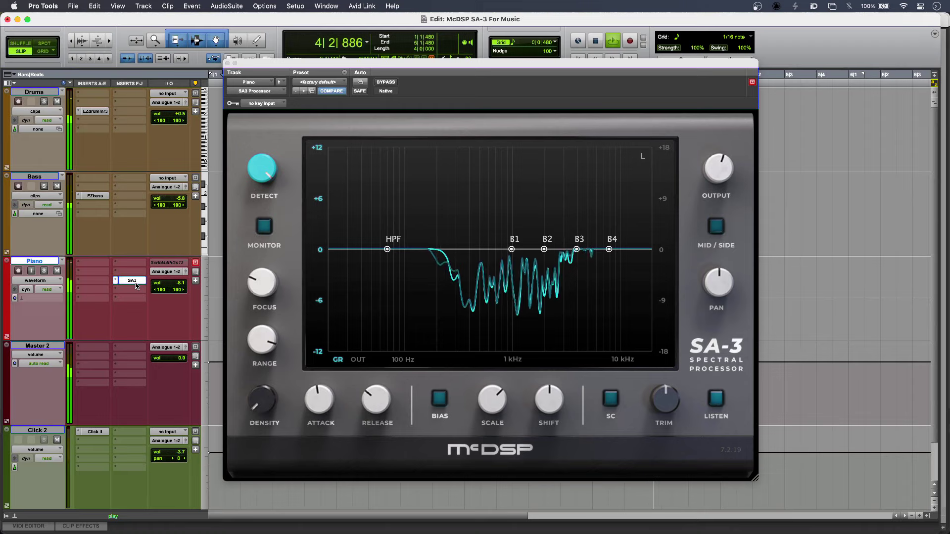
{"action": "left_click", "coordinate": [135, 283], "text": "super"}
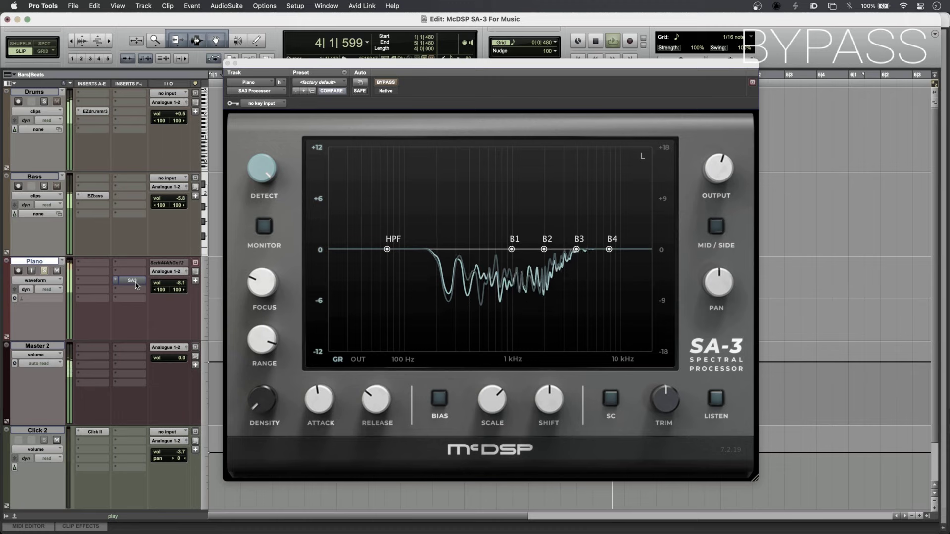
{"action": "left_click", "coordinate": [132, 280], "text": "super"}
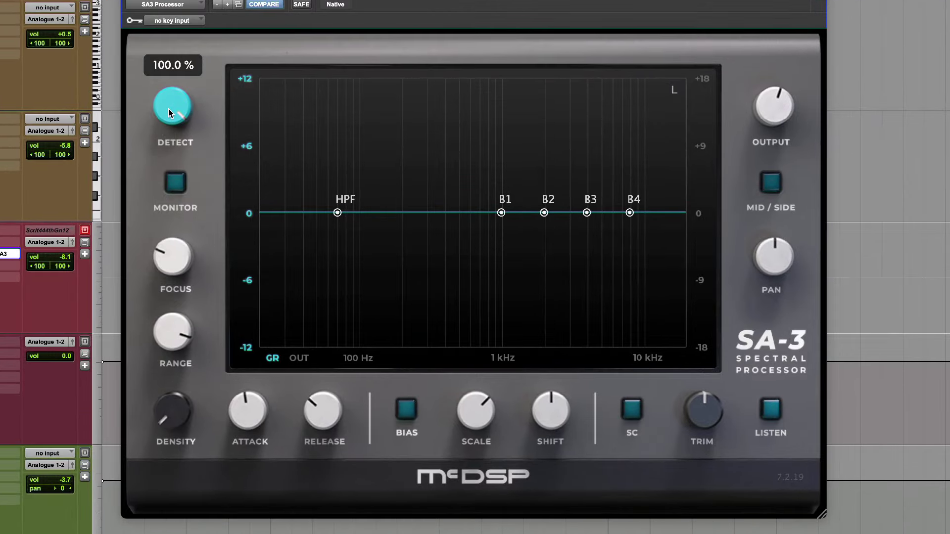
- Reset the SA-3 detect amount to 0 %
{"action": "left_click", "coordinate": [169, 113], "text": "alt"}
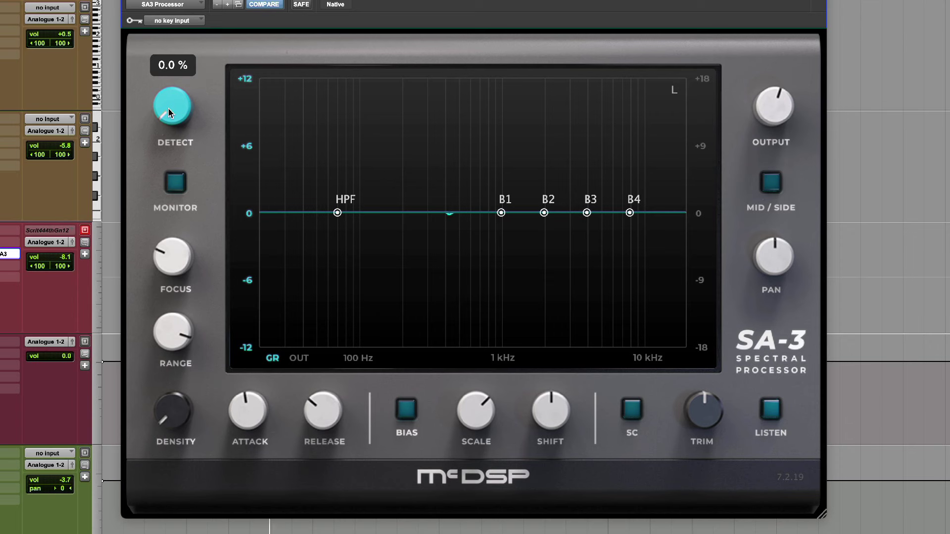
{"action": "scroll", "coordinate": [170, 113], "scroll_direction": "up", "scroll_amount": 10}
{"action": "scroll", "coordinate": [169, 114], "scroll_direction": "up", "scroll_amount": 3}
{"action": "scroll", "coordinate": [169, 113], "scroll_direction": "up", "scroll_amount": 6}
{"action": "scroll", "coordinate": [170, 113], "scroll_direction": "up", "scroll_amount": 1}
{"action": "scroll", "coordinate": [170, 112], "scroll_direction": "up", "scroll_amount": 1}
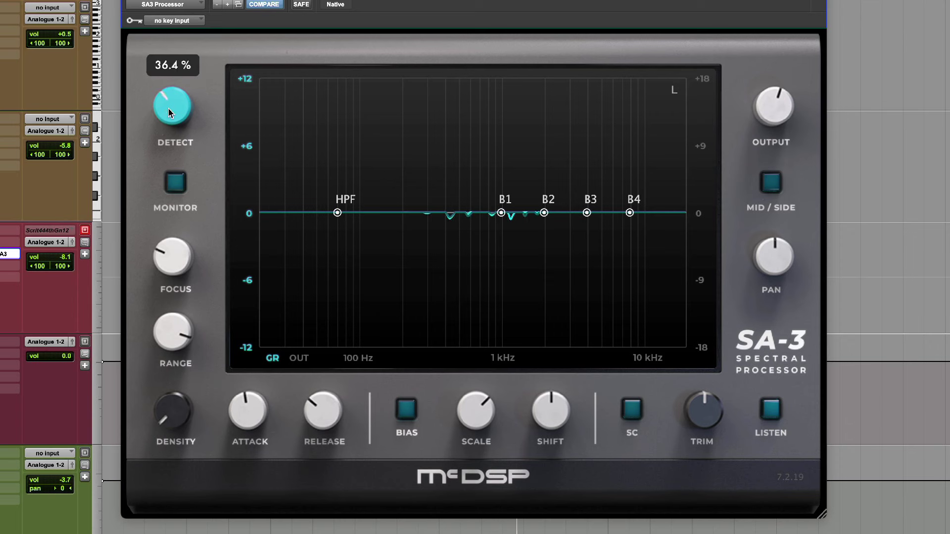
{"action": "scroll", "coordinate": [169, 113], "scroll_direction": "up", "scroll_amount": 1}
{"action": "scroll", "coordinate": [169, 112], "scroll_direction": "up", "scroll_amount": 1}
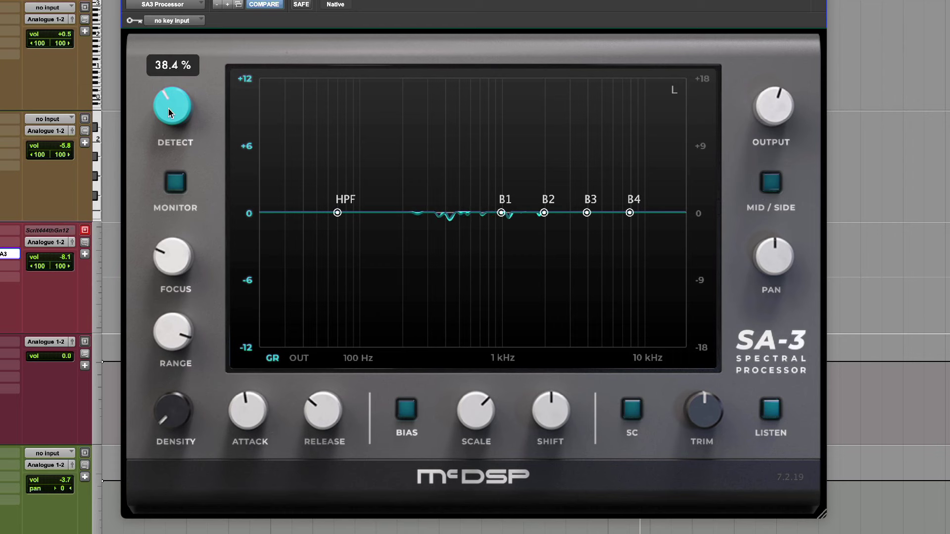
{"action": "scroll", "coordinate": [169, 113], "scroll_direction": "up", "scroll_amount": 2}
{"action": "scroll", "coordinate": [169, 113], "scroll_direction": "up", "scroll_amount": 2}
{"action": "scroll", "coordinate": [170, 113], "scroll_direction": "up", "scroll_amount": 2}
{"action": "scroll", "coordinate": [169, 113], "scroll_direction": "up", "scroll_amount": 1}
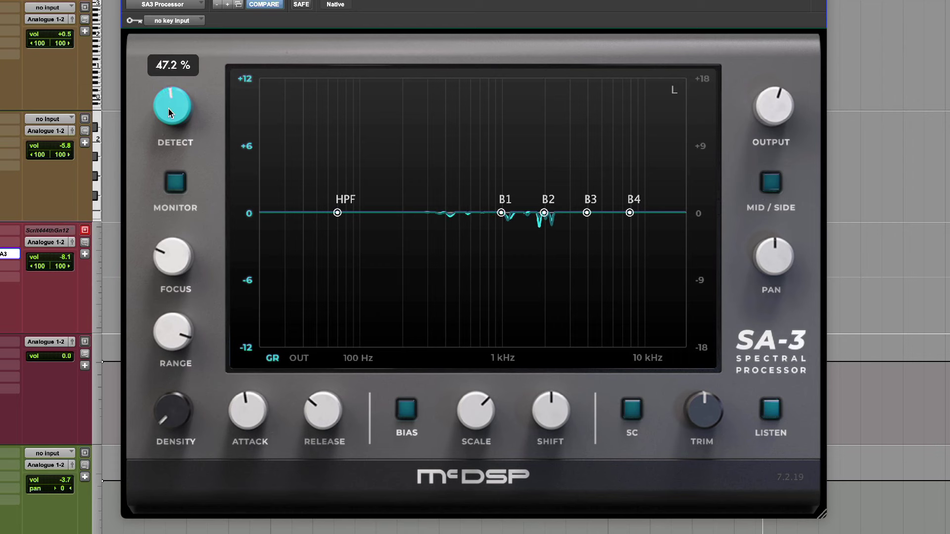
{"action": "scroll", "coordinate": [169, 113], "scroll_direction": "up", "scroll_amount": 6}
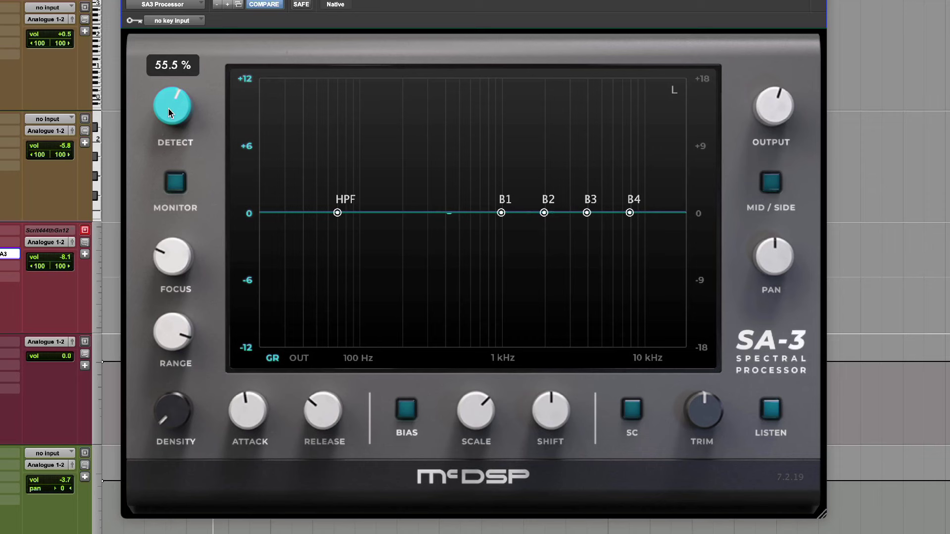
{"action": "scroll", "coordinate": [170, 113], "scroll_direction": "up", "scroll_amount": 4}
{"action": "scroll", "coordinate": [169, 112], "scroll_direction": "up", "scroll_amount": 1}
{"action": "scroll", "coordinate": [170, 113], "scroll_direction": "up", "scroll_amount": 1}
{"action": "scroll", "coordinate": [170, 113], "scroll_direction": "up", "scroll_amount": 1}
{"action": "scroll", "coordinate": [169, 114], "scroll_direction": "up", "scroll_amount": 3}
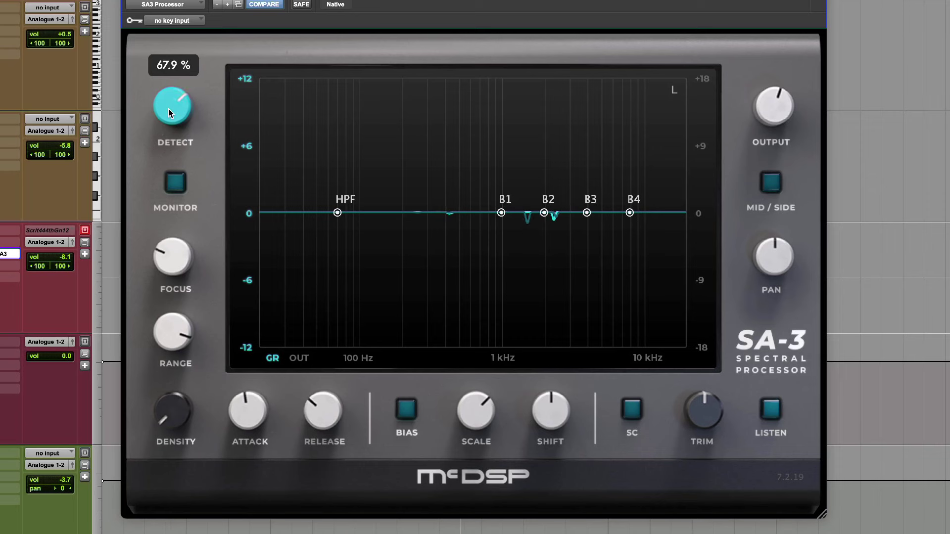
{"action": "scroll", "coordinate": [169, 113], "scroll_direction": "up", "scroll_amount": 5}
{"action": "scroll", "coordinate": [169, 113], "scroll_direction": "up", "scroll_amount": 1}
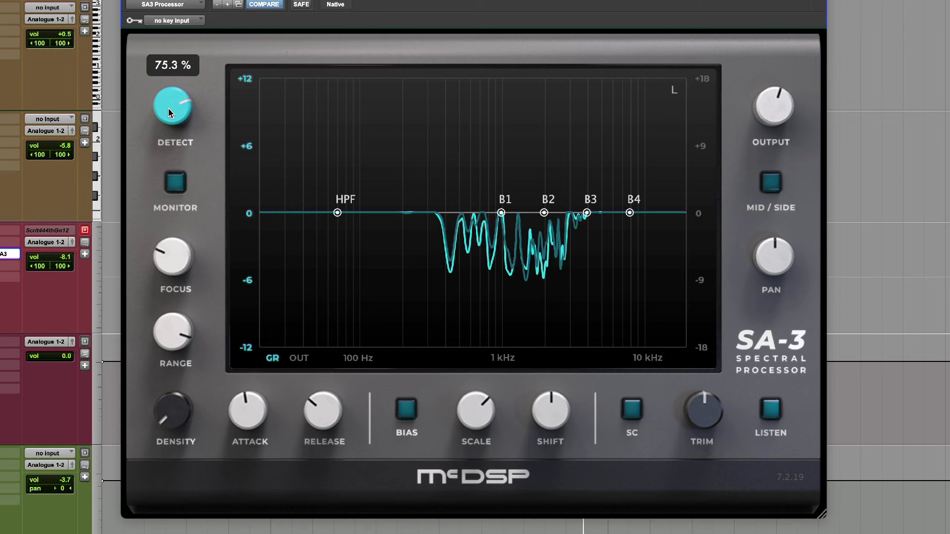
{"action": "scroll", "coordinate": [170, 113], "scroll_direction": "up", "scroll_amount": 9}
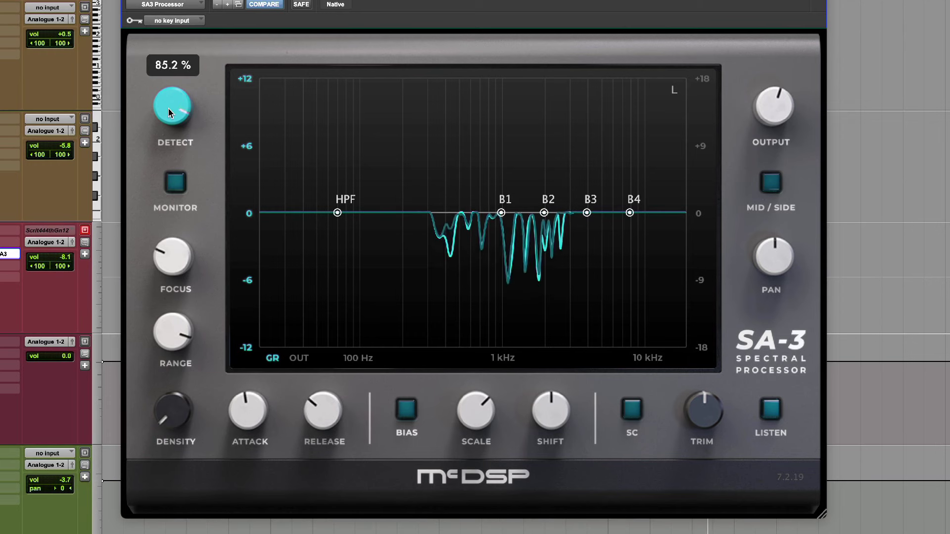
{"action": "scroll", "coordinate": [169, 113], "scroll_direction": "up", "scroll_amount": 10}
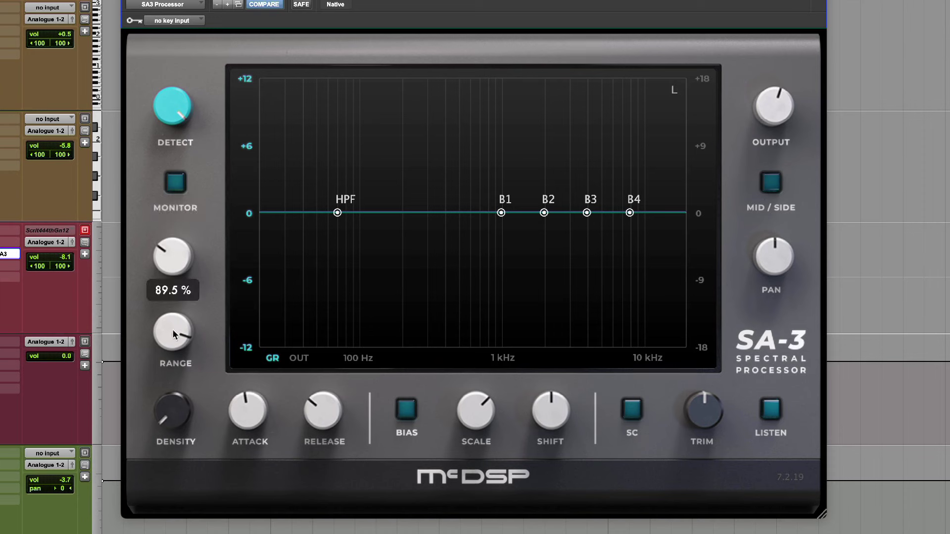
- Set SA-3 range to about 82.3 % and density to about 34.9 %
{"action": "left_click_drag", "start_coordinate": [173, 330], "coordinate": [179, 400]}
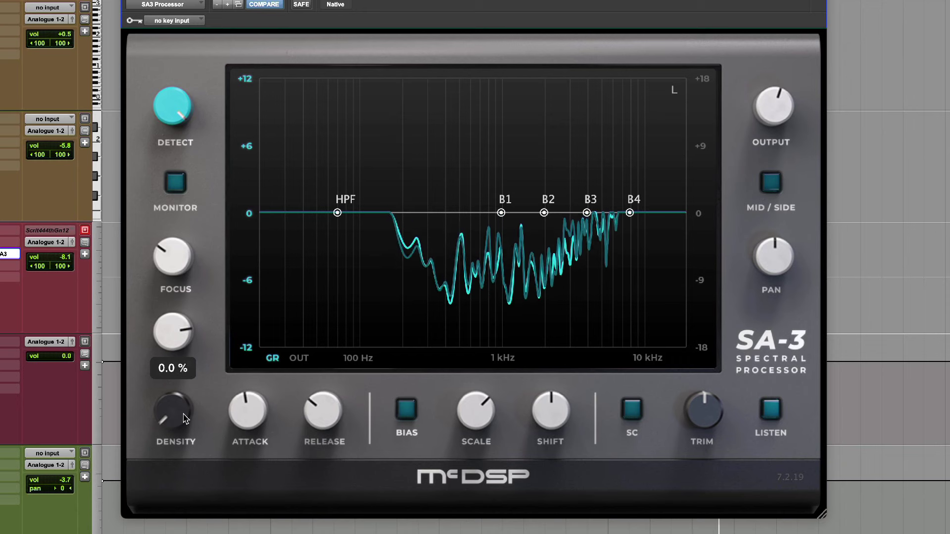
{"action": "left_click_drag", "start_coordinate": [184, 419], "coordinate": [197, 192]}
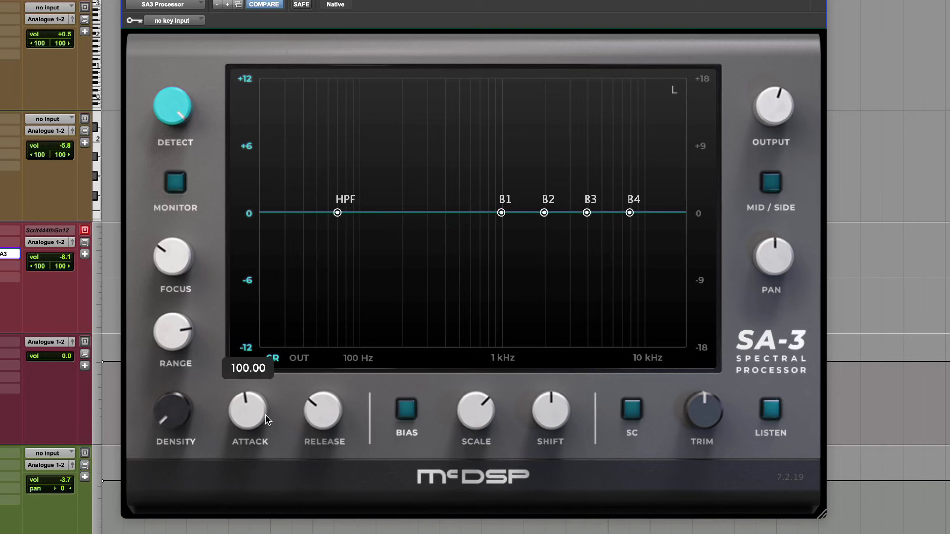
- Bring the SA-3 attack down to 25.00
{"action": "mouse_move", "coordinate": [248, 412]}
{"action": "left_mouse_down"}
{"action": "mouse_move", "coordinate": [250, 504]}
{"action": "mouse_move", "coordinate": [250, 442]}
{"action": "left_mouse_up"}
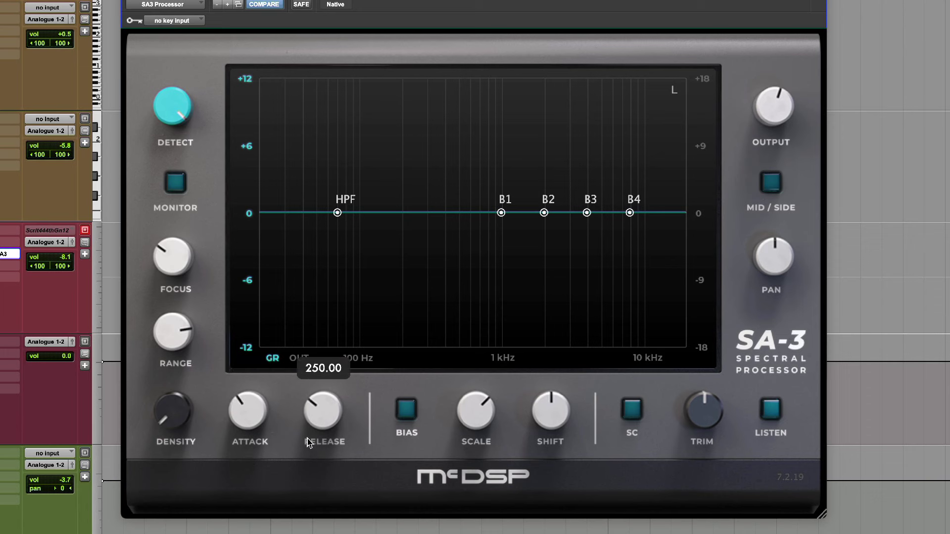
- Turn SA-3 bias on, comparing it off and on once
{"action": "left_click", "coordinate": [406, 409]}
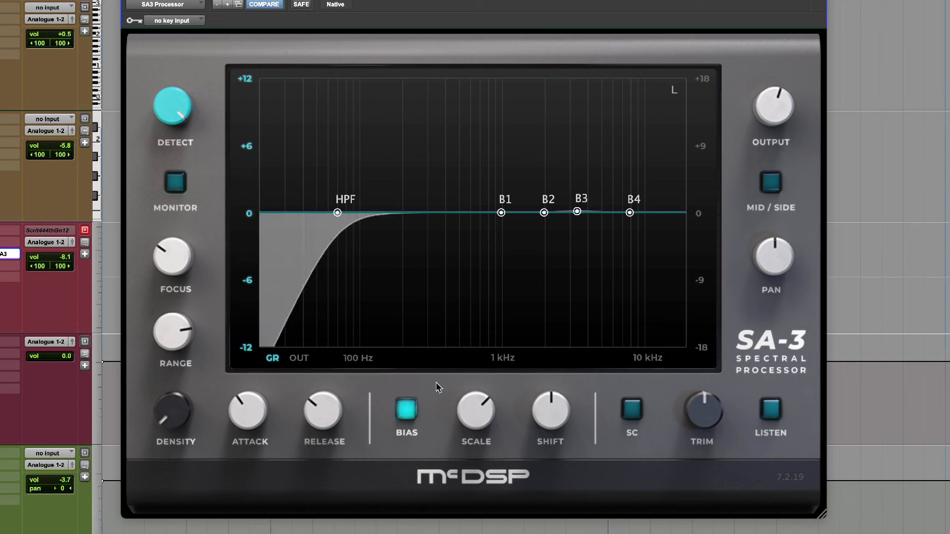
{"action": "left_click", "coordinate": [405, 408]}
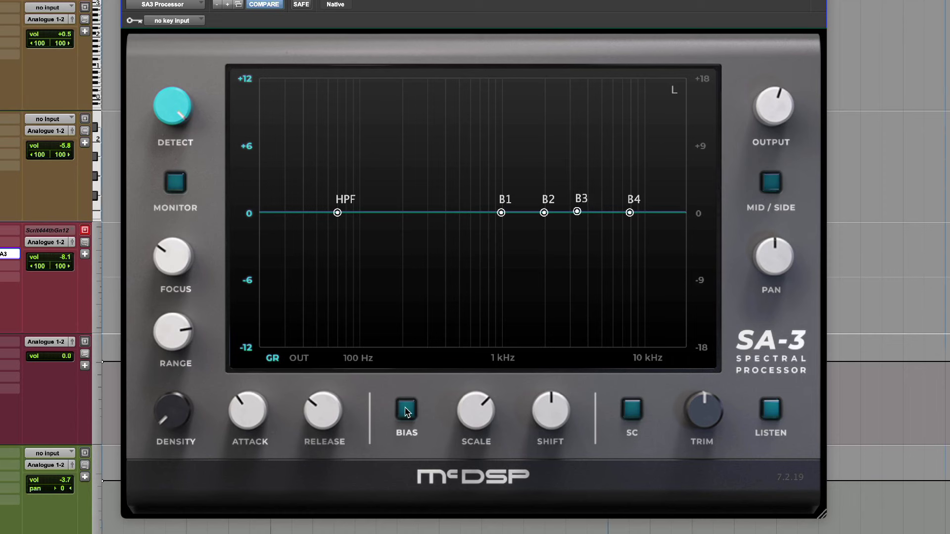
{"action": "left_click", "coordinate": [406, 409]}
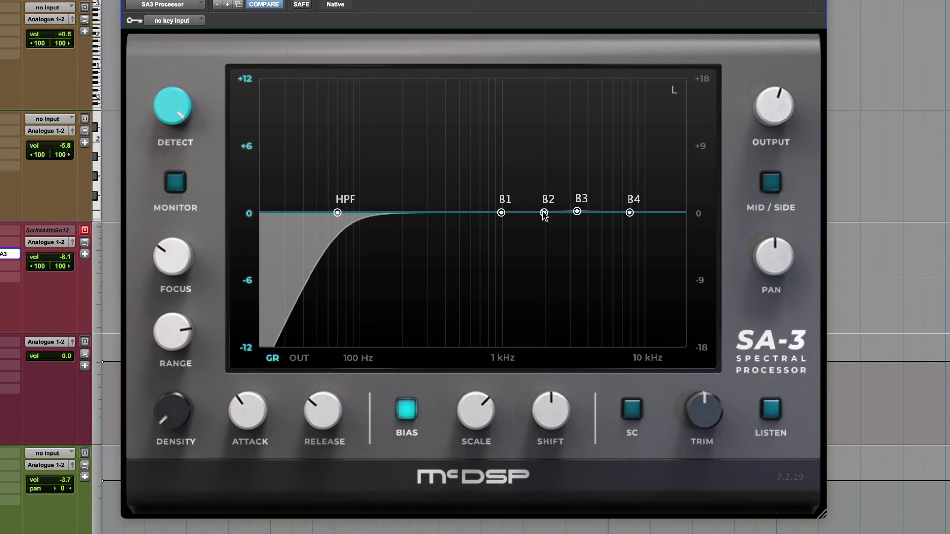
- Try a cut on band B2 near 2 kHz, then return its gain to 0 dB
{"action": "mouse_move", "coordinate": [544, 214]}
{"action": "left_mouse_down"}
{"action": "mouse_move", "coordinate": [547, 262]}
{"action": "mouse_move", "coordinate": [544, 250]}
{"action": "left_mouse_up"}
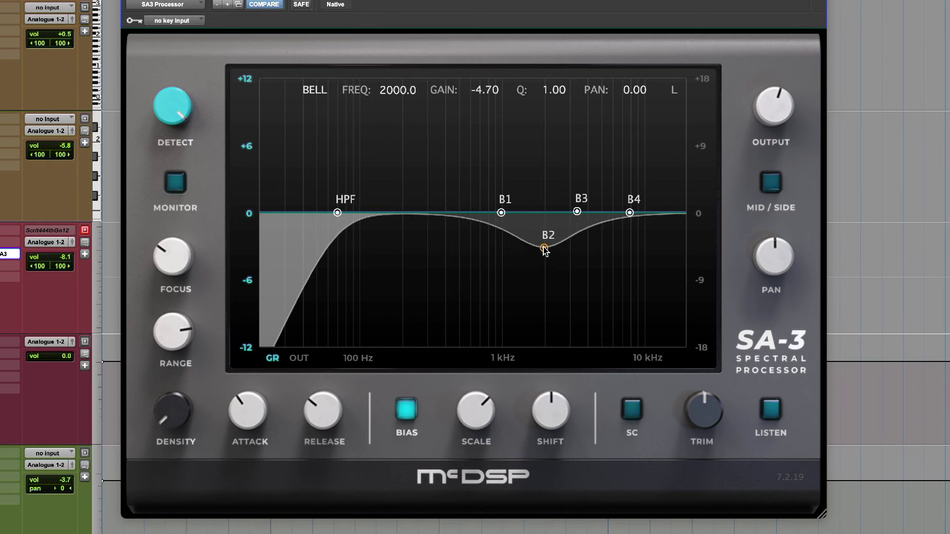
{"action": "left_click_drag", "start_coordinate": [545, 250], "coordinate": [543, 250]}
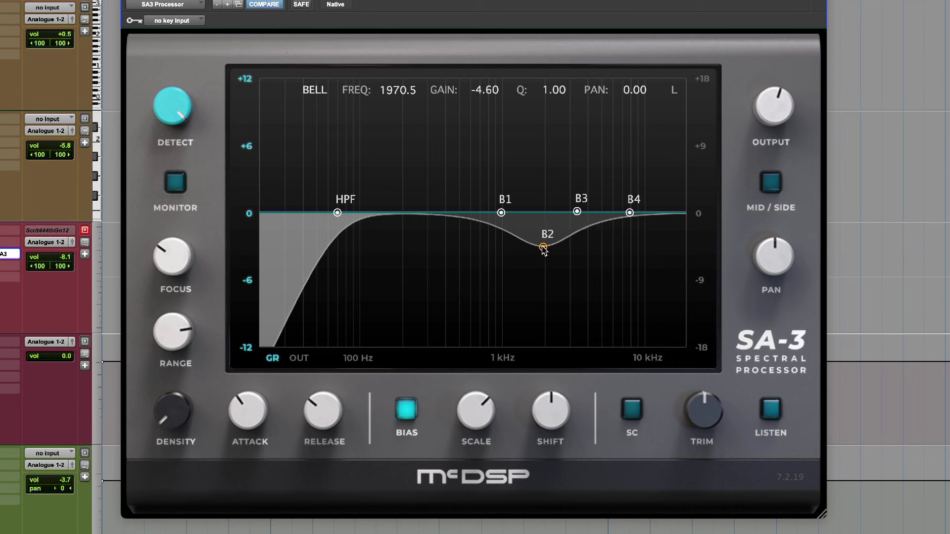
{"action": "left_click_drag", "start_coordinate": [543, 248], "coordinate": [544, 214]}
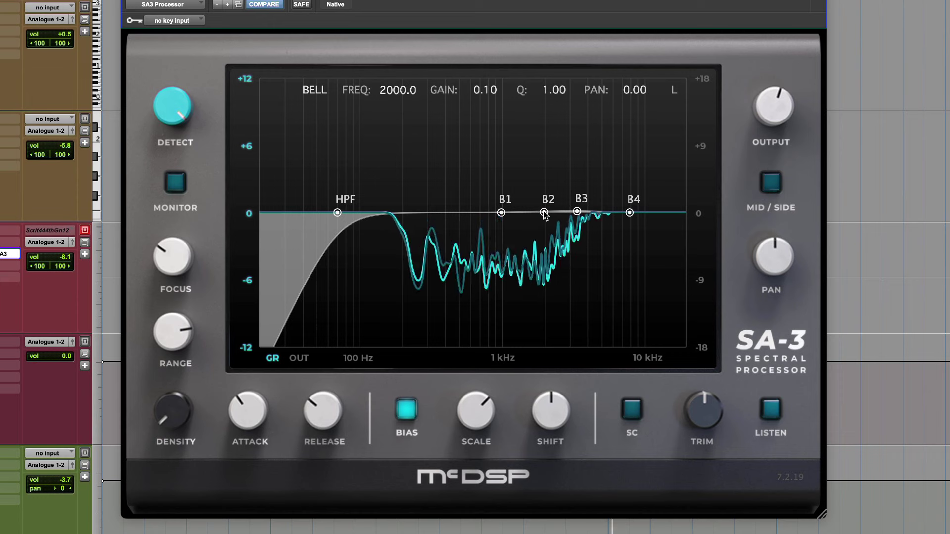
{"action": "left_click_drag", "start_coordinate": [544, 214], "coordinate": [545, 281]}
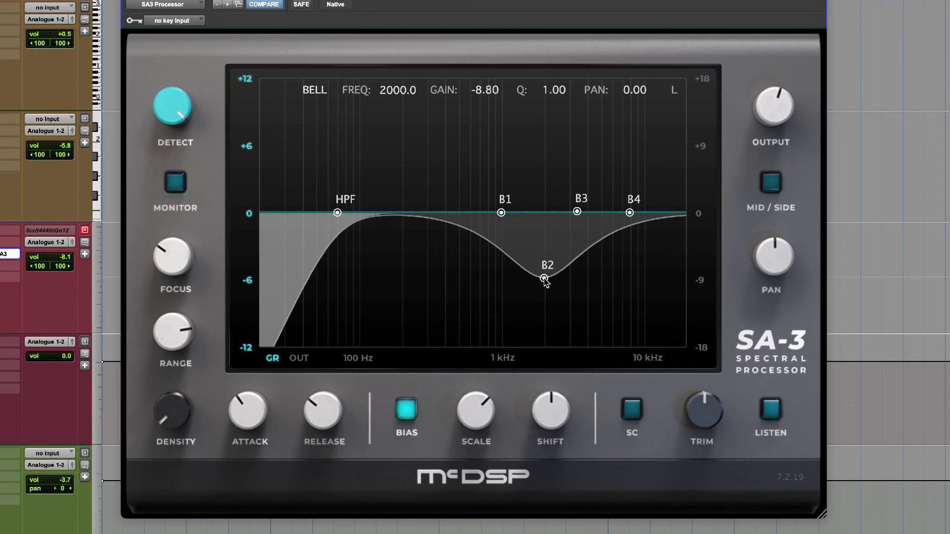
{"action": "left_click", "coordinate": [544, 279], "text": "alt"}
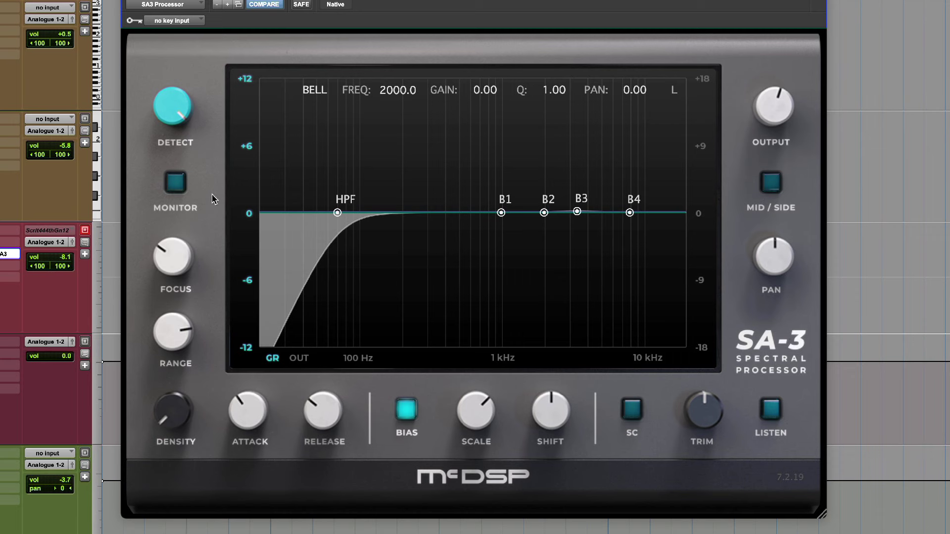
{"action": "left_click", "coordinate": [171, 193]}
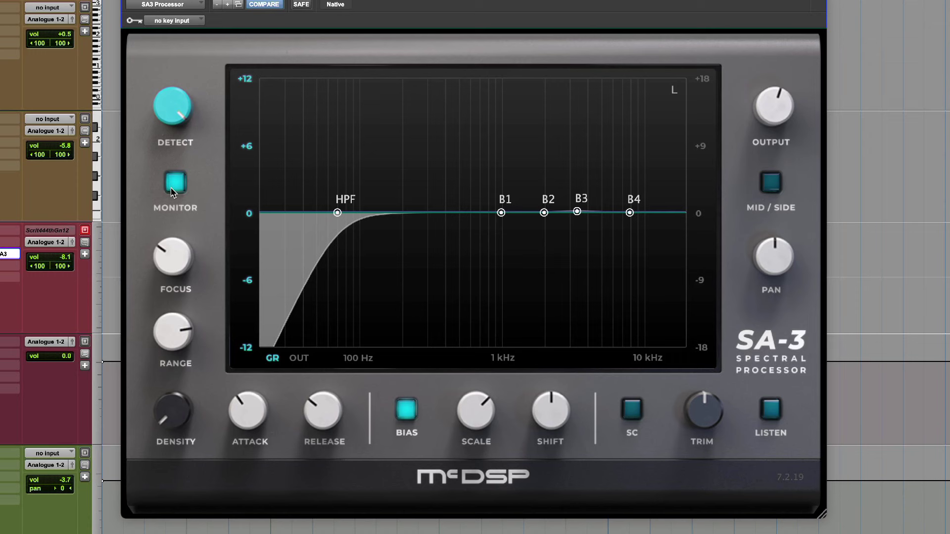
{"action": "left_click", "coordinate": [172, 192]}
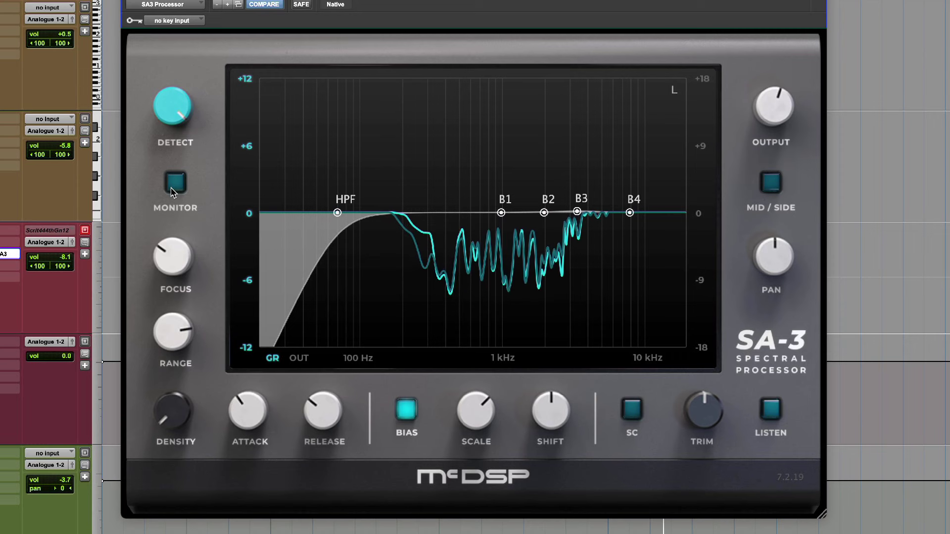
{"action": "left_click", "coordinate": [171, 192]}
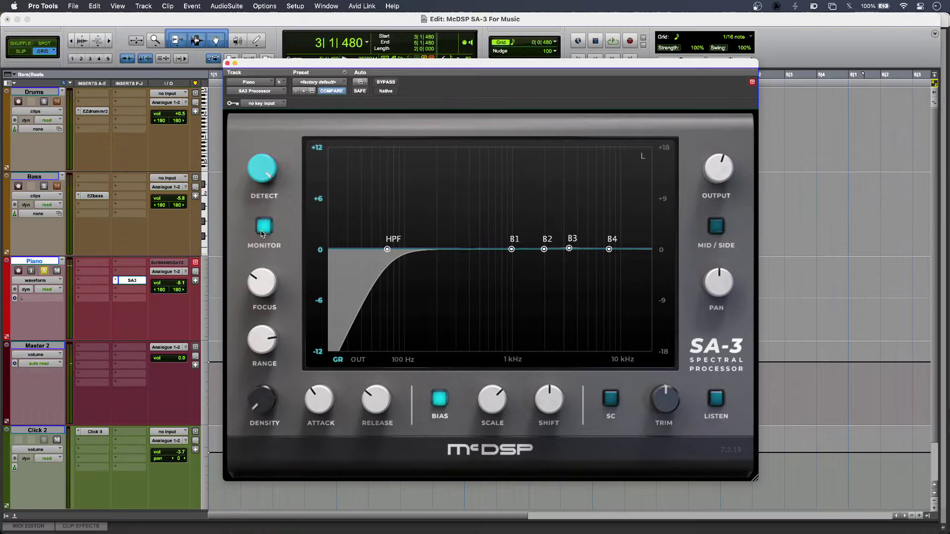
{"action": "left_click", "coordinate": [261, 232]}
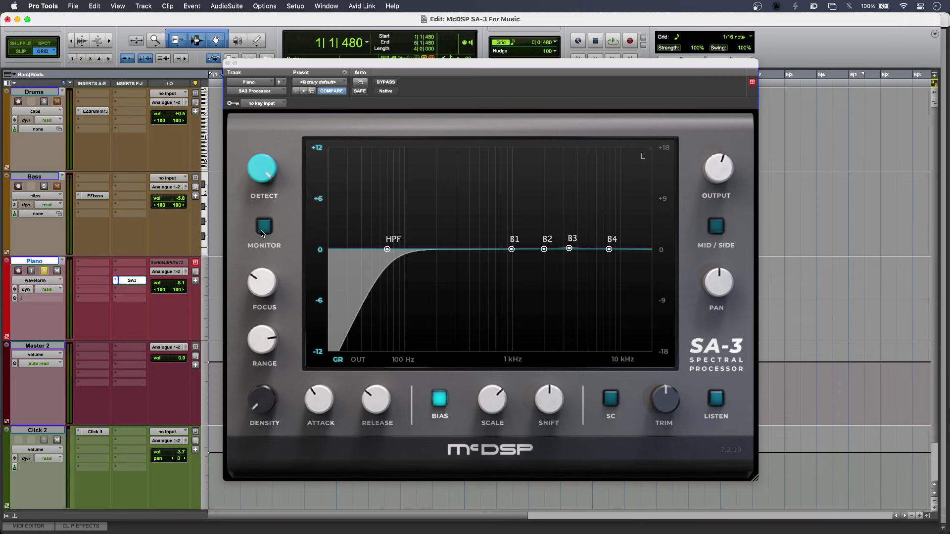
- Play the session with SA-3 bypassed on the piano, then re-enable it
{"action": "left_click", "coordinate": [132, 281], "text": "super"}
{"action": "key", "text": "space"}
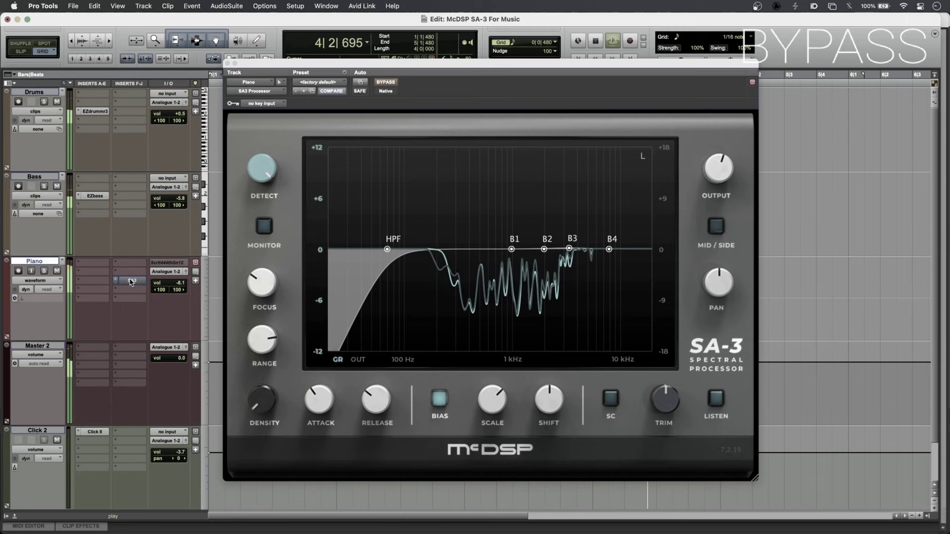
{"action": "left_click", "coordinate": [131, 281], "text": "super"}
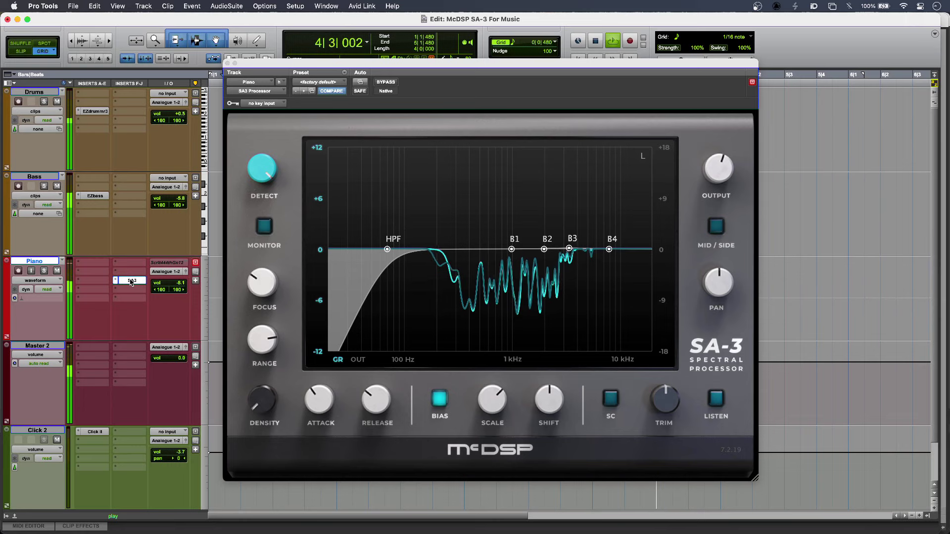
- Stop playback so the counter returns to 1|1|480
{"action": "key", "text": "space"}
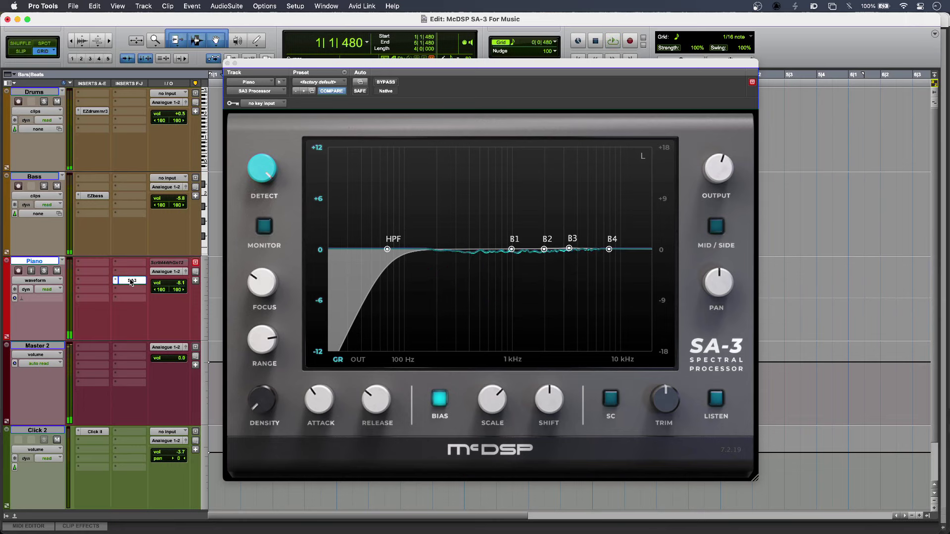